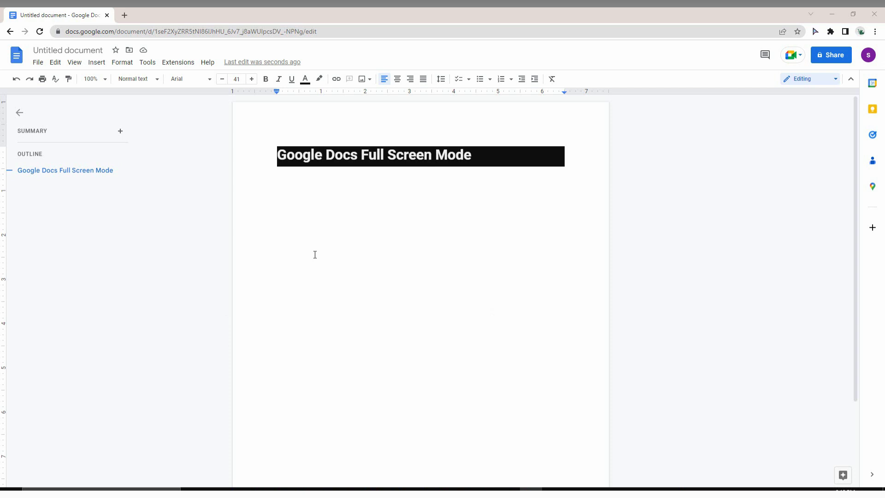
Show the document in full screen from the View menu, then exit it with Esc
click(76, 63)
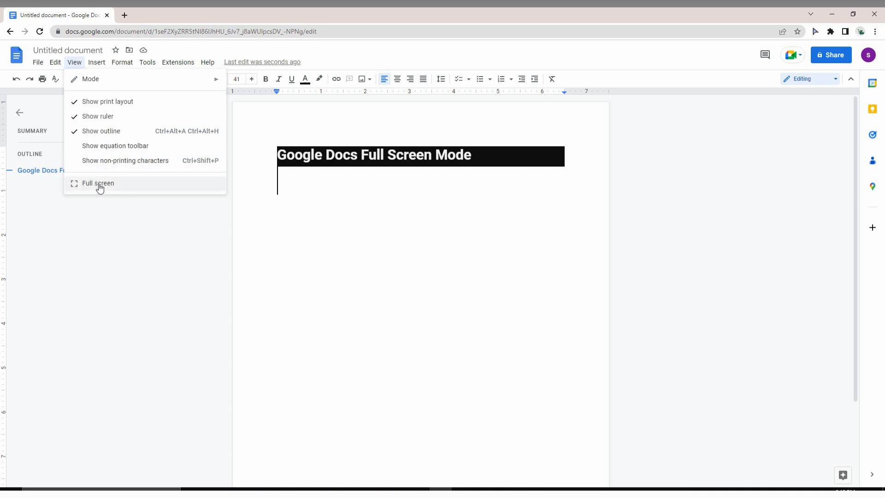
click(140, 185)
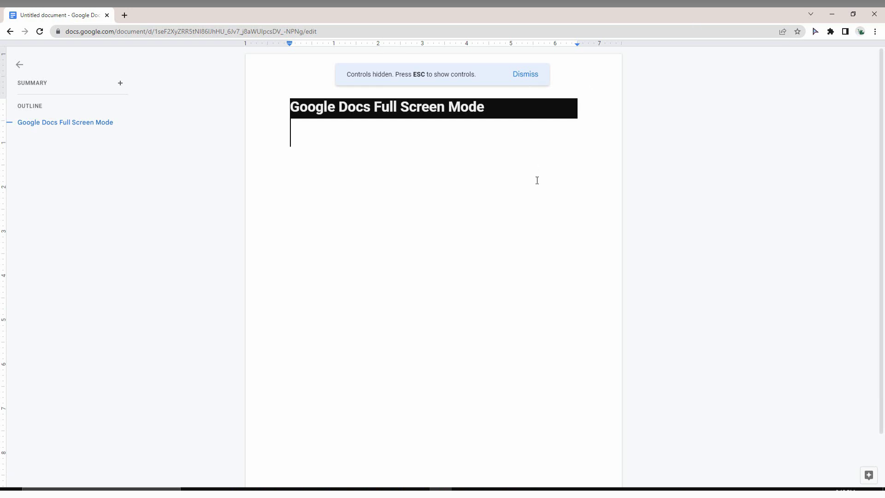
key(Escape)
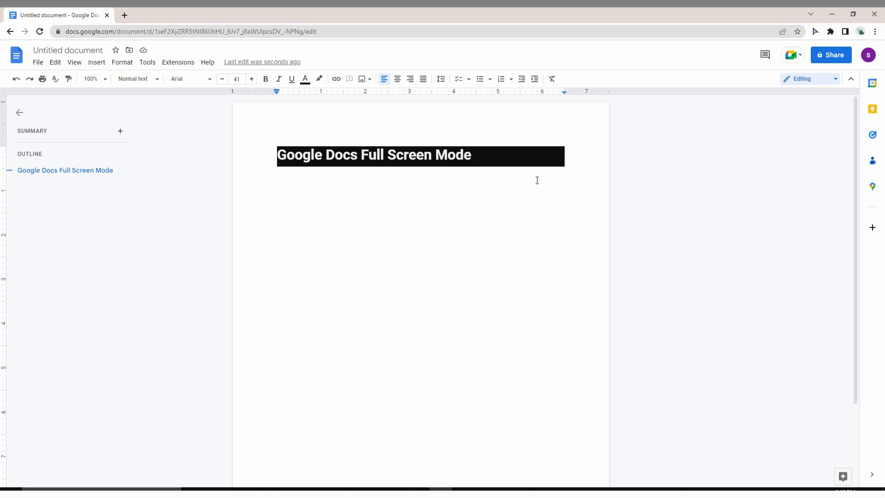
text(F1)
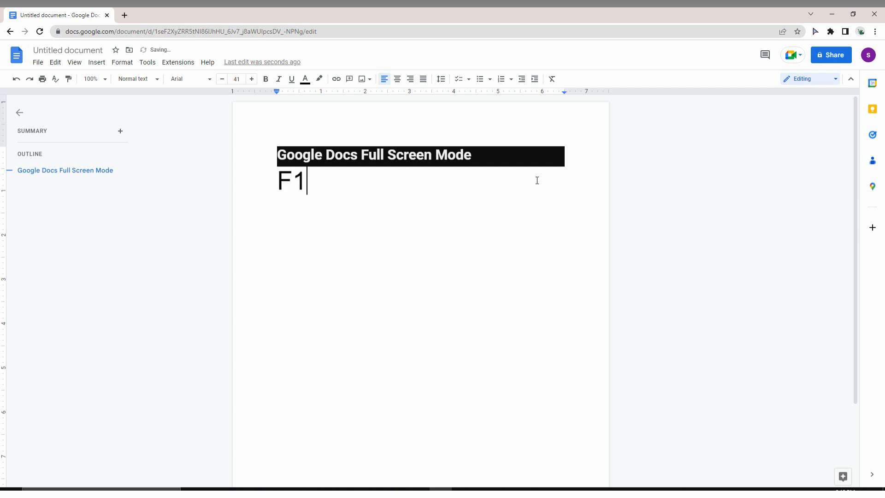
text(1)
Toggle browser full screen on and off with F11
key(F11)
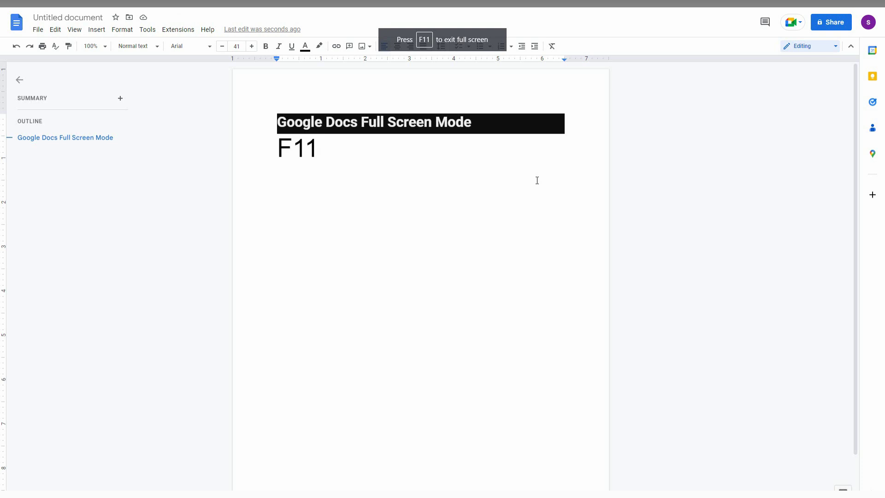
key(F11)
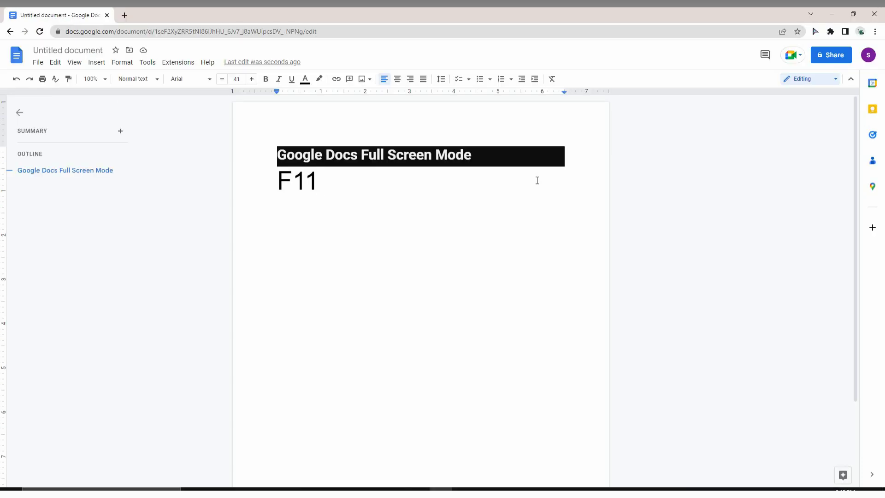